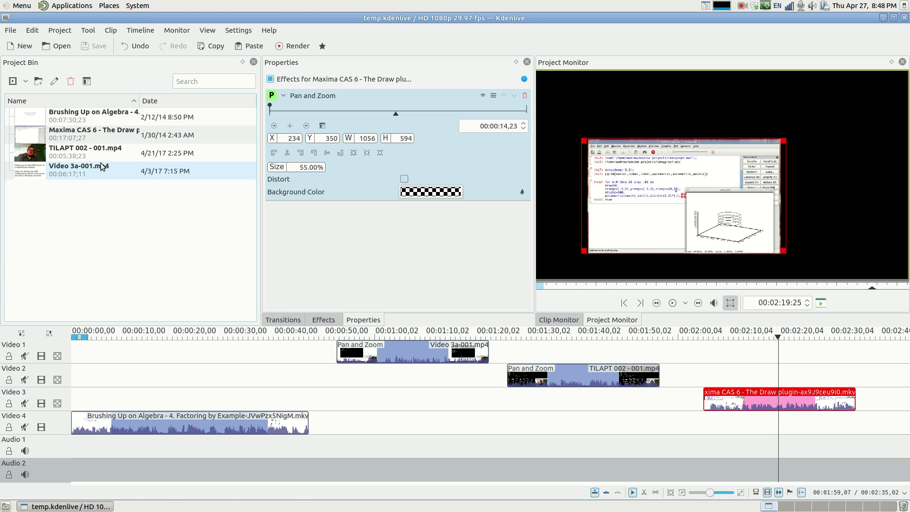
Step: Select Video 3a-001.mp4 in the bin and preview the algebra, Video 3a, TILAPT and Maxima clips
left_click(101, 163)
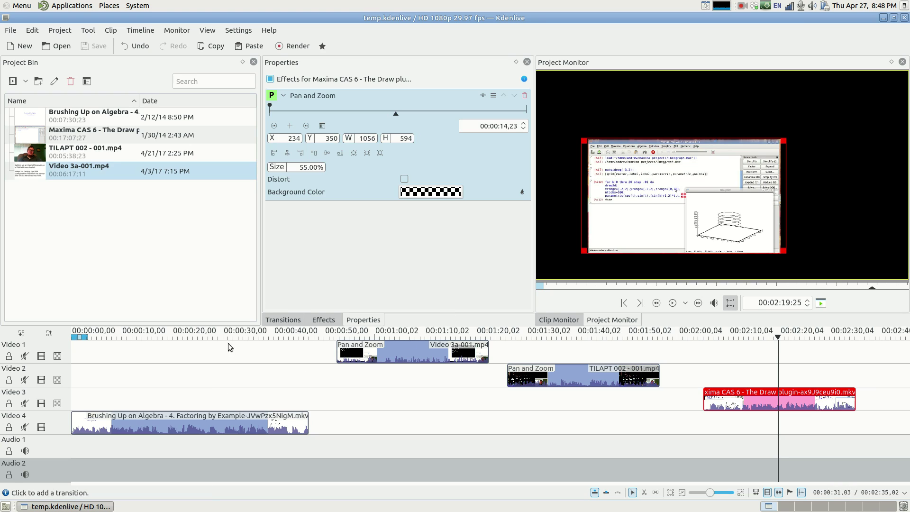
left_click(209, 338)
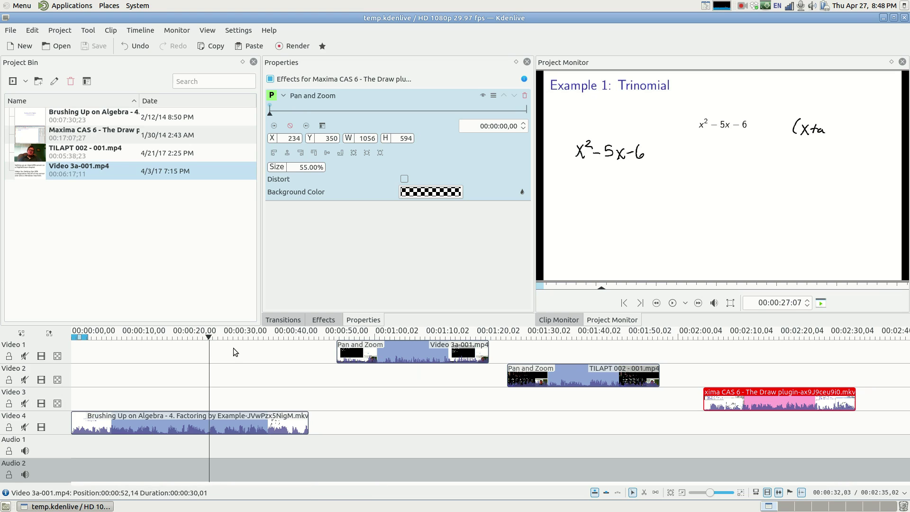
left_click(160, 336)
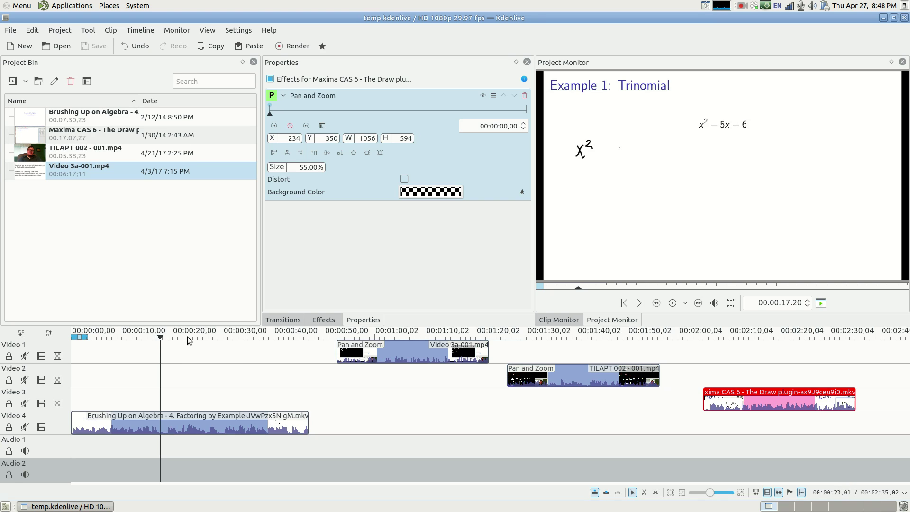
left_click(175, 337)
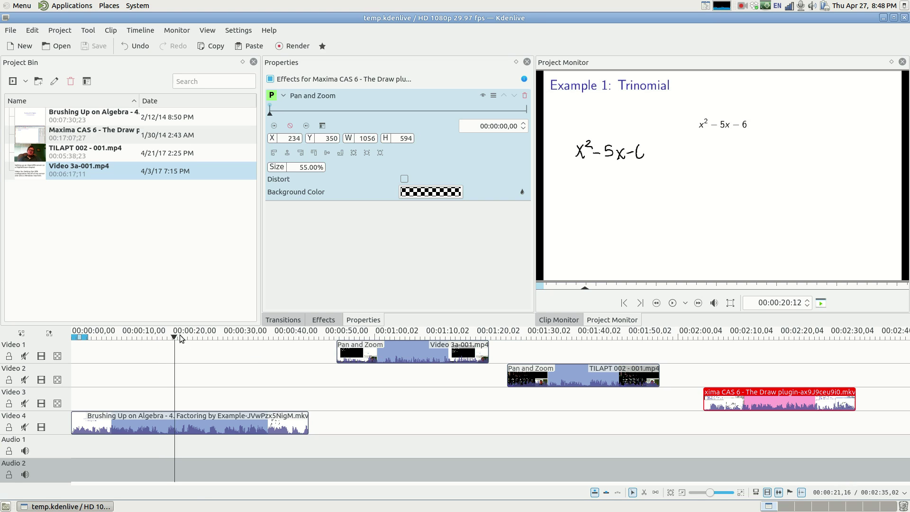
left_click(384, 337)
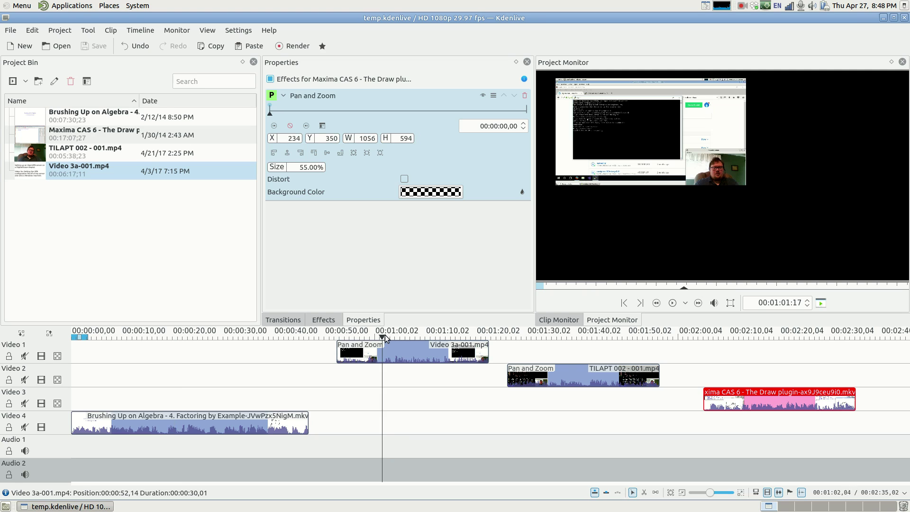
left_click(188, 338)
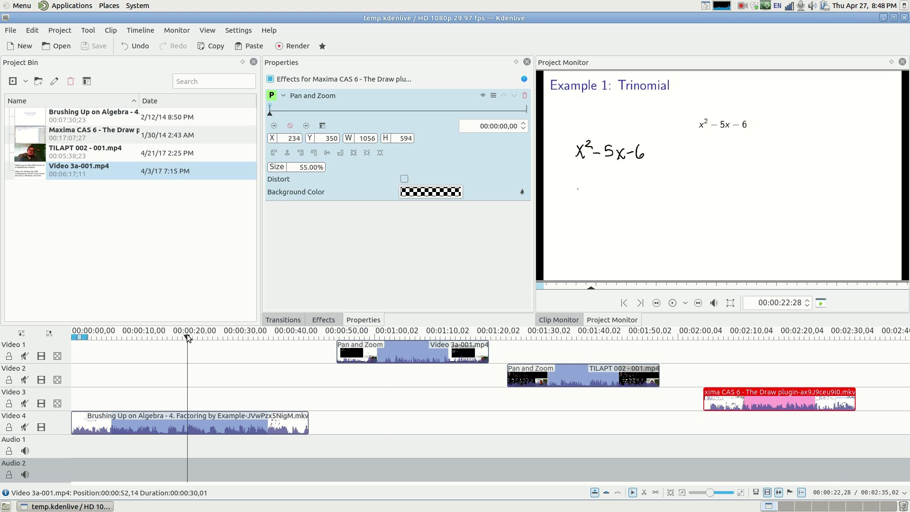
left_click(406, 339)
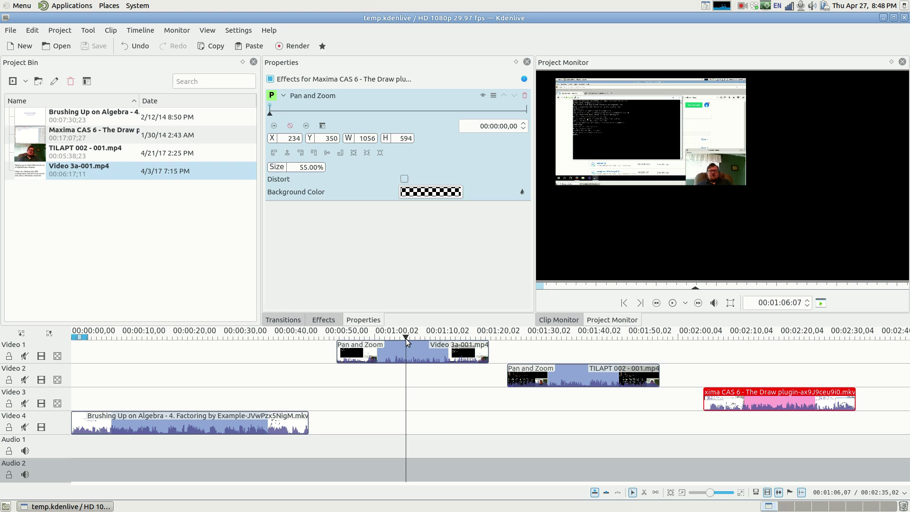
left_click(566, 338)
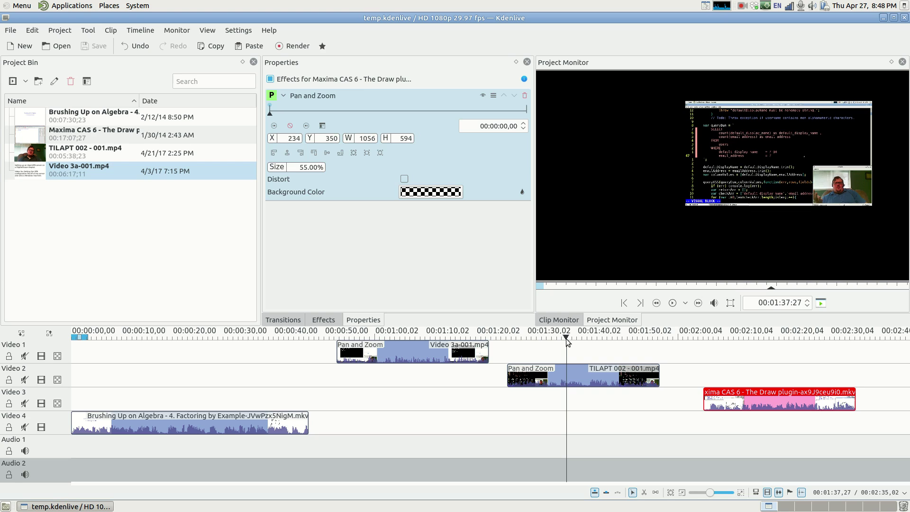
left_click(775, 336)
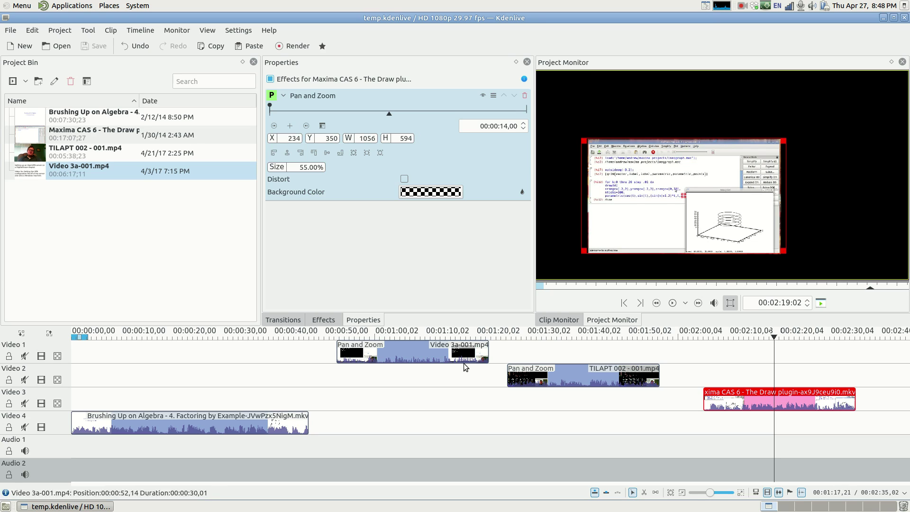
left_click(593, 337)
left_click(457, 338)
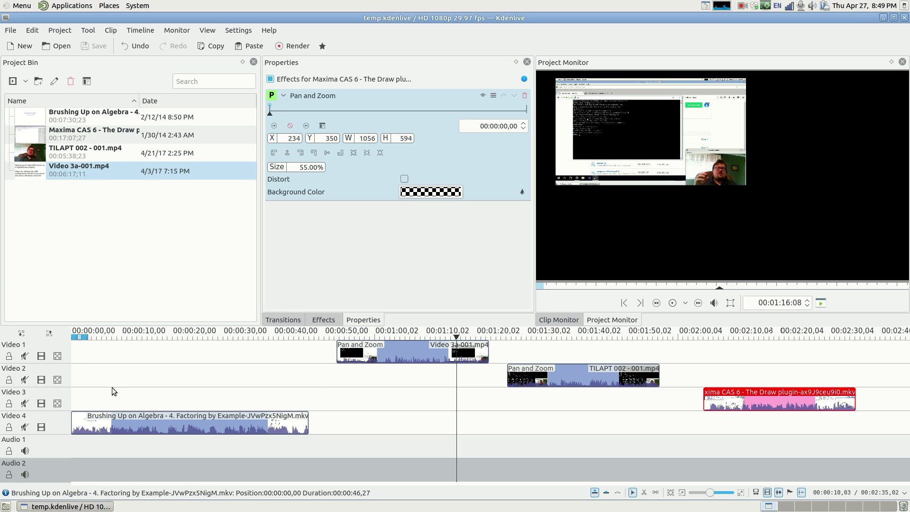
Step: Line the TILAPT 002 and Maxima CAS 6 clips up beneath the Video 3a clip
left_click(57, 404)
left_click(57, 404)
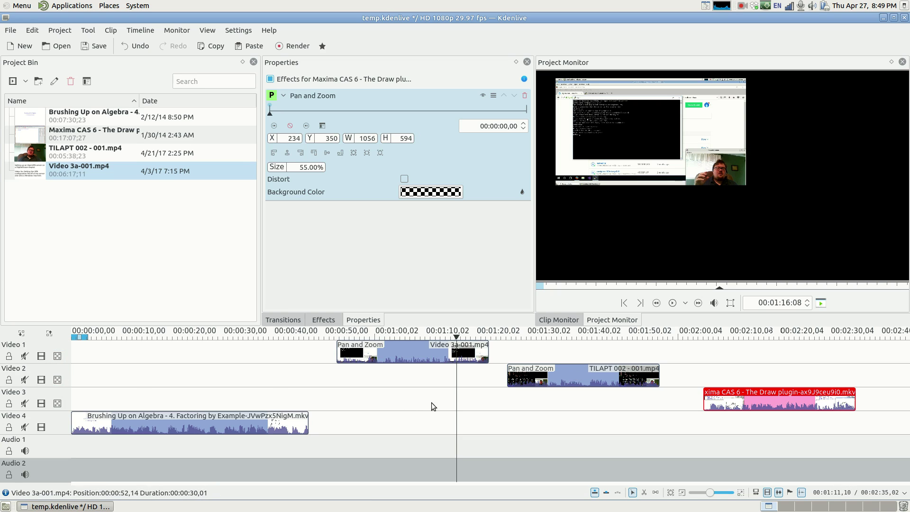
left_click_drag(568, 376, 400, 370)
left_click(425, 339)
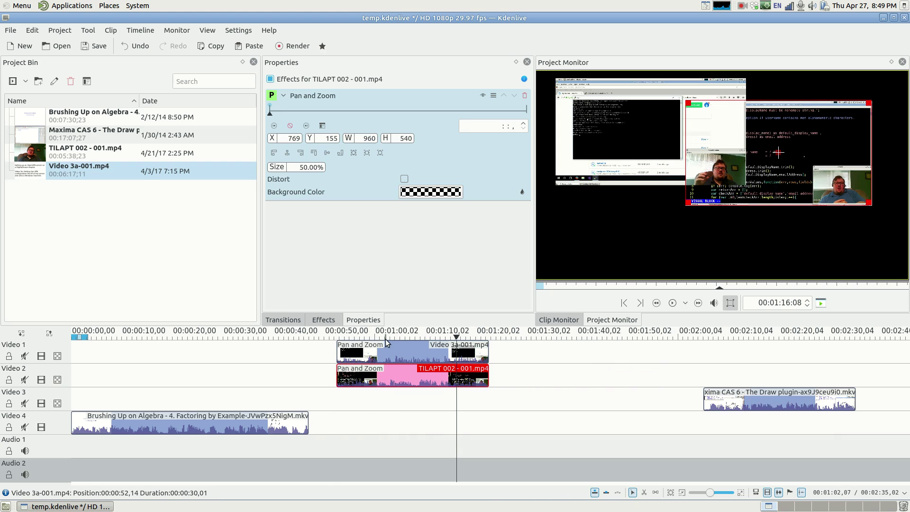
left_click_drag(754, 408, 387, 405)
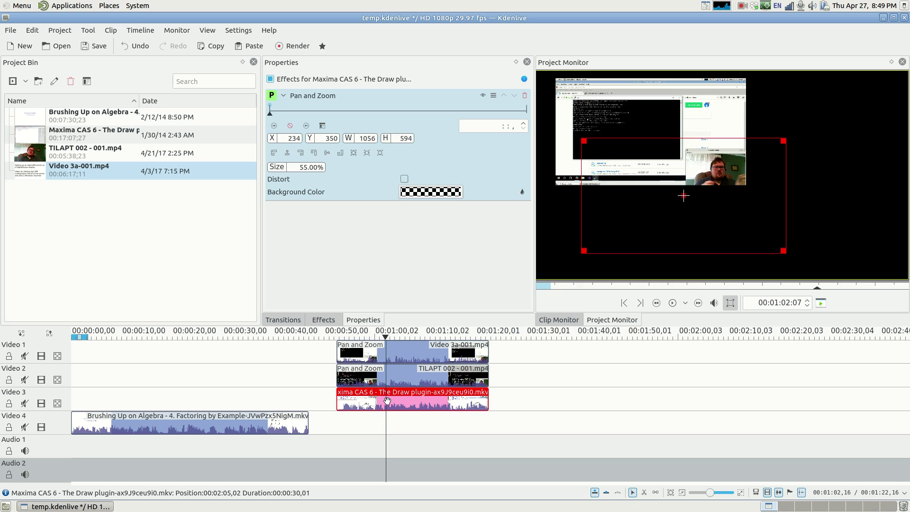
Step: Rubber-band select all three stacked clips and preview the composite at 00:00:24
left_click(494, 400)
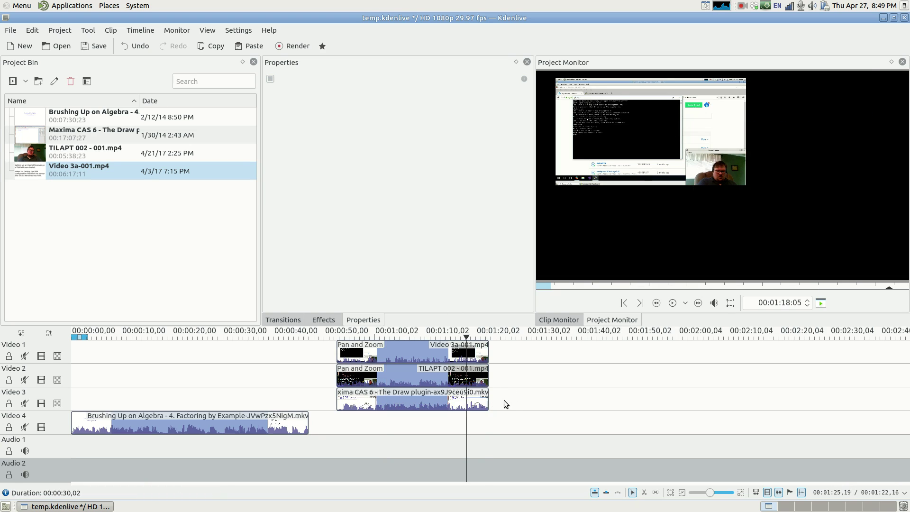
left_click_drag(505, 401, 237, 338)
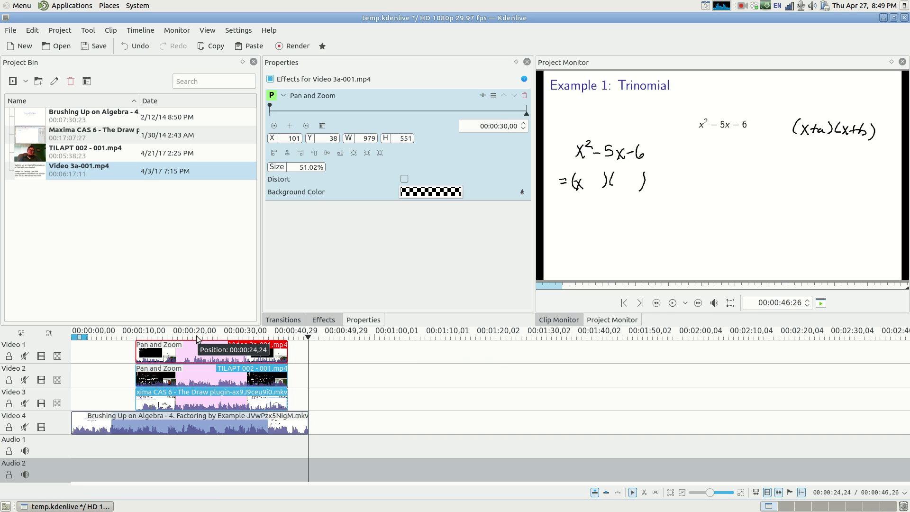
left_click(198, 337)
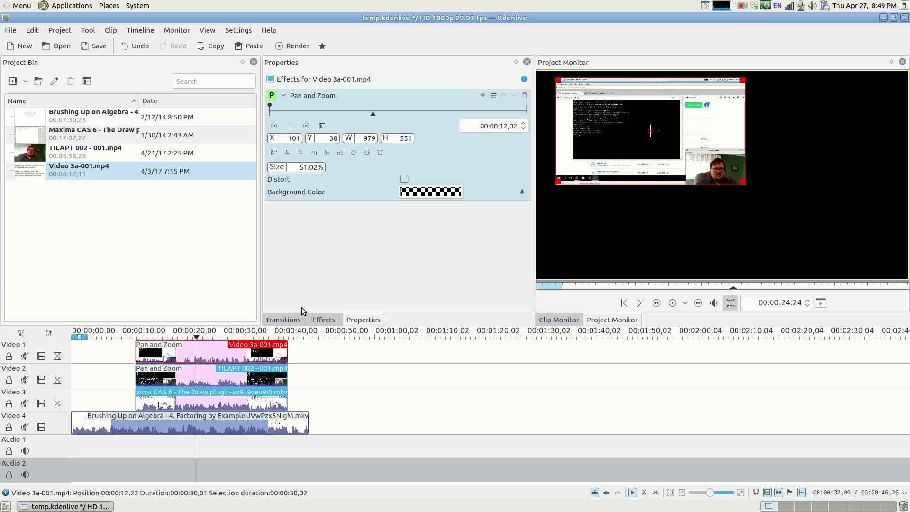
left_click(296, 319)
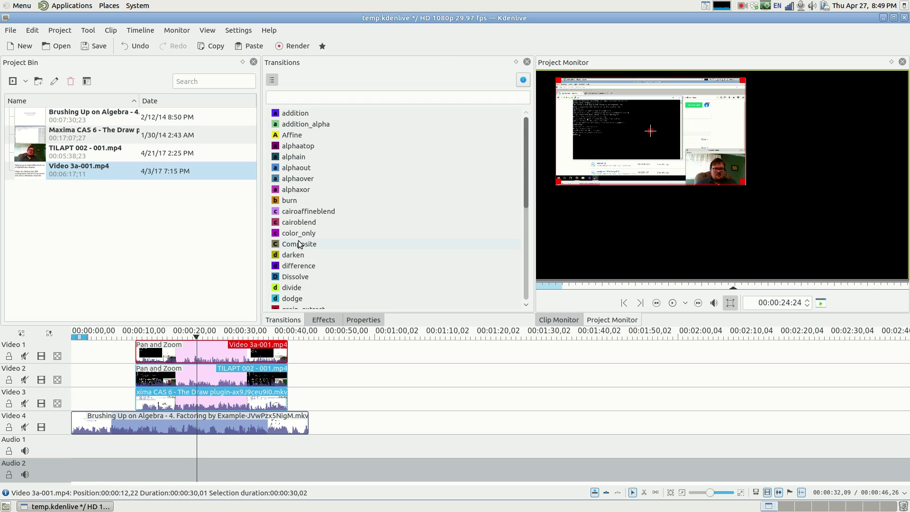
Step: Try dropping the Composite transition onto the Video 1 clip
left_click_drag(300, 244, 275, 363)
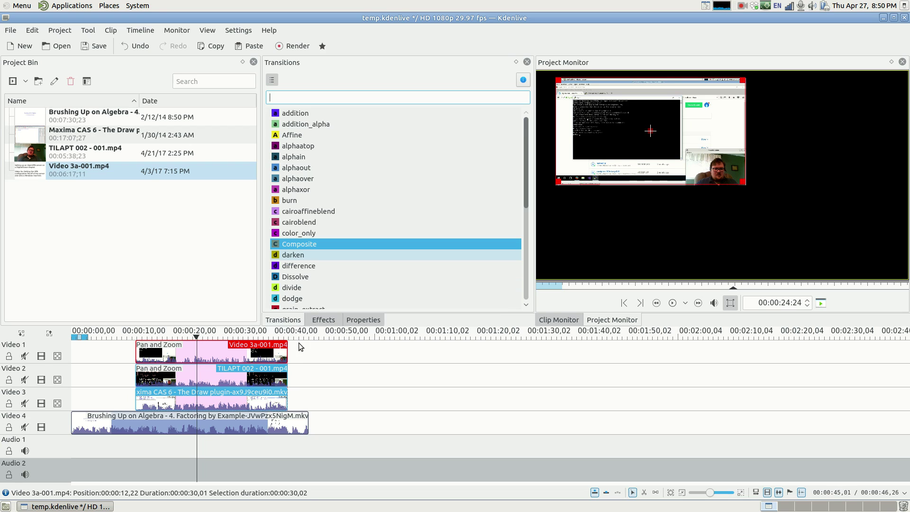
left_click_drag(292, 247, 281, 407)
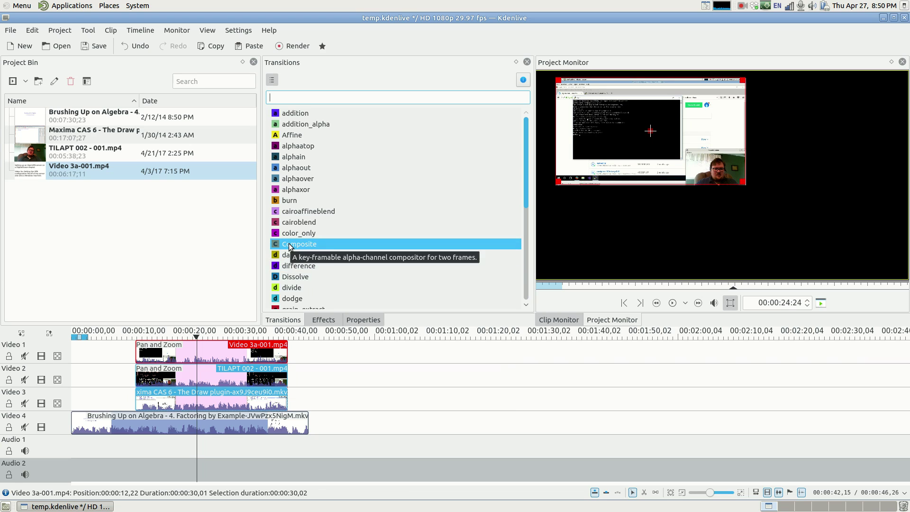
left_click_drag(290, 247, 265, 353)
Step: Select the Video 3a clip on its own and add a Composite transition to it
left_click(294, 356)
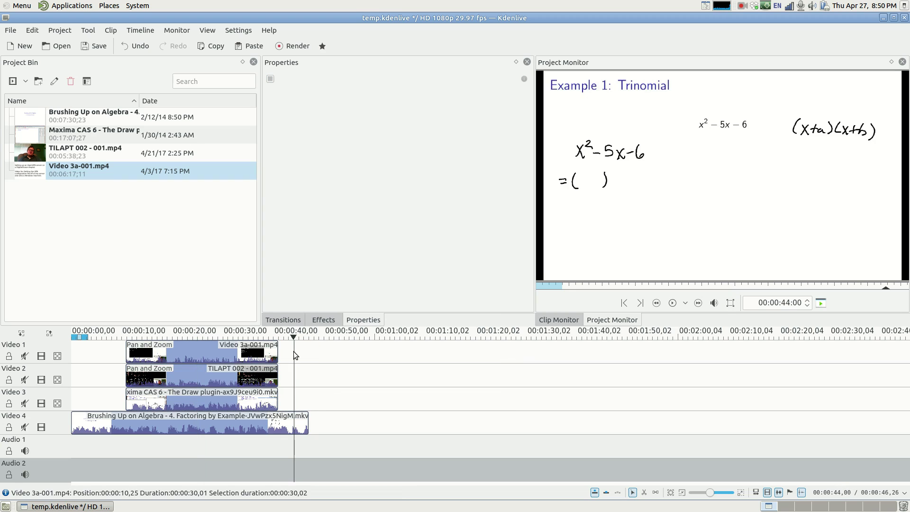
left_click(247, 355)
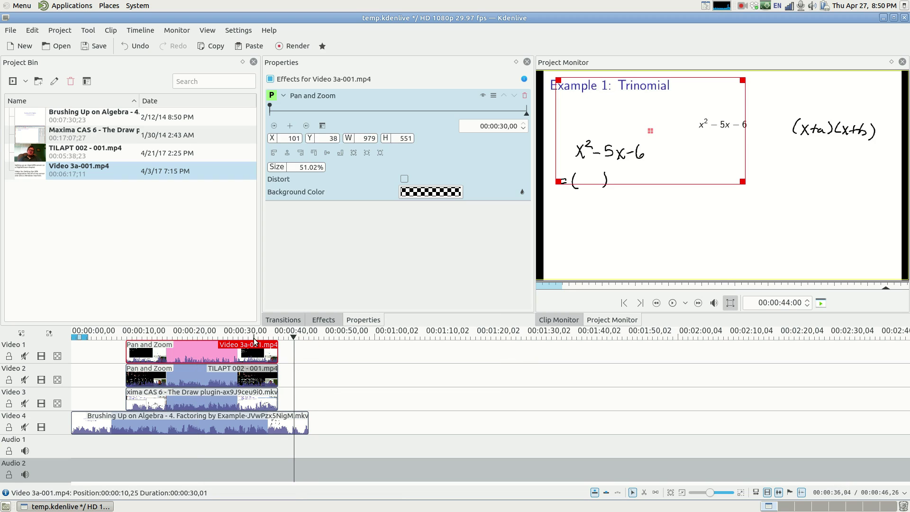
left_click(254, 337)
left_click(294, 320)
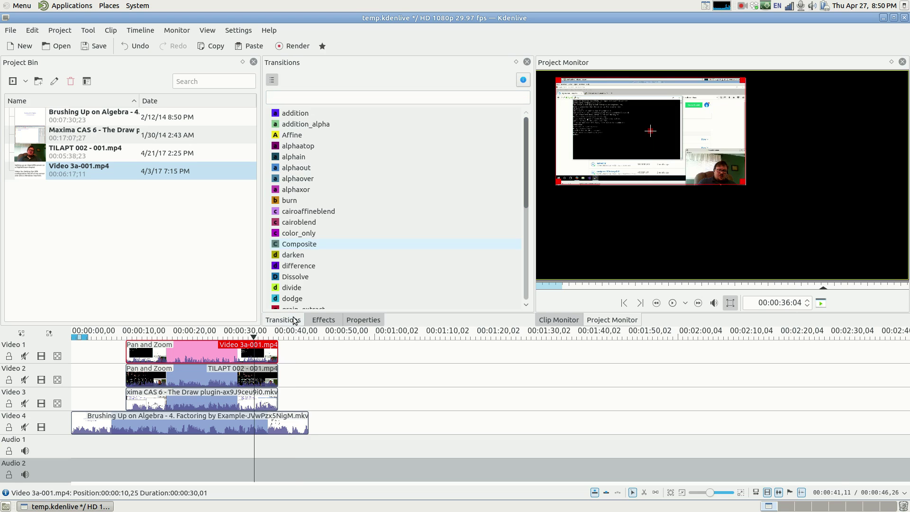
mouse_move(300, 243)
left_mouse_down()
mouse_move(270, 364)
mouse_move(128, 357)
left_mouse_up()
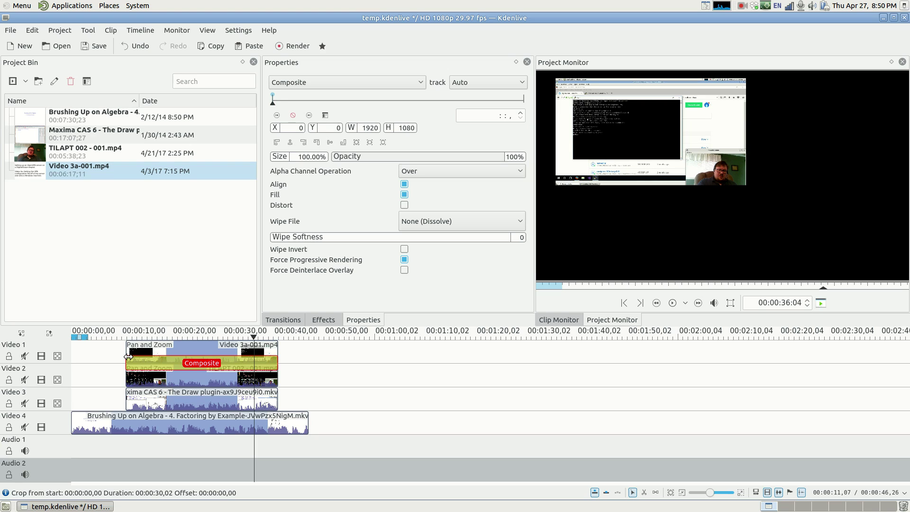
Step: Add a second Composite transition to the Video 2 clip from the transitions list
left_click(293, 319)
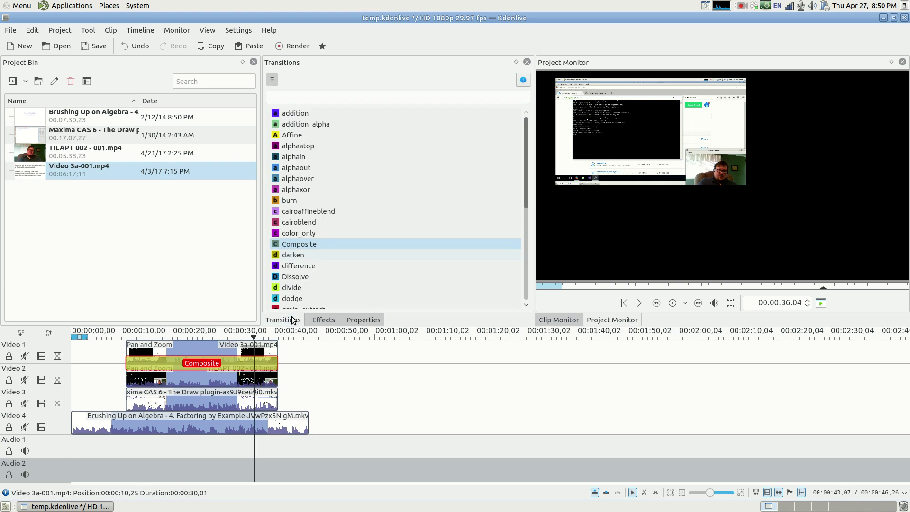
left_click_drag(299, 244, 128, 393)
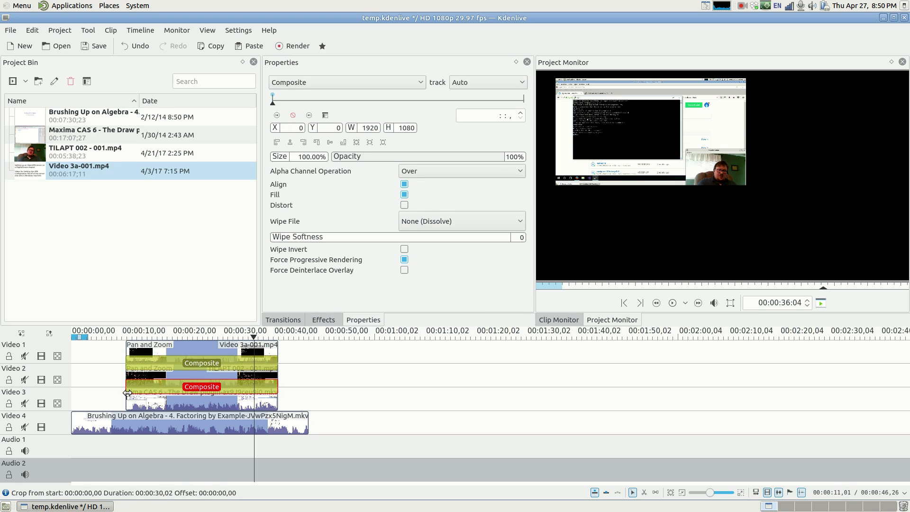
left_click(203, 338)
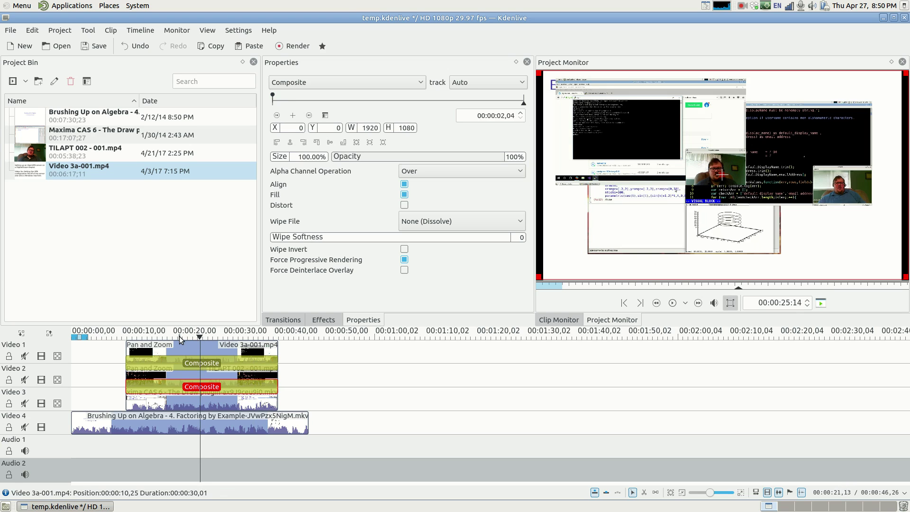
left_click(181, 337)
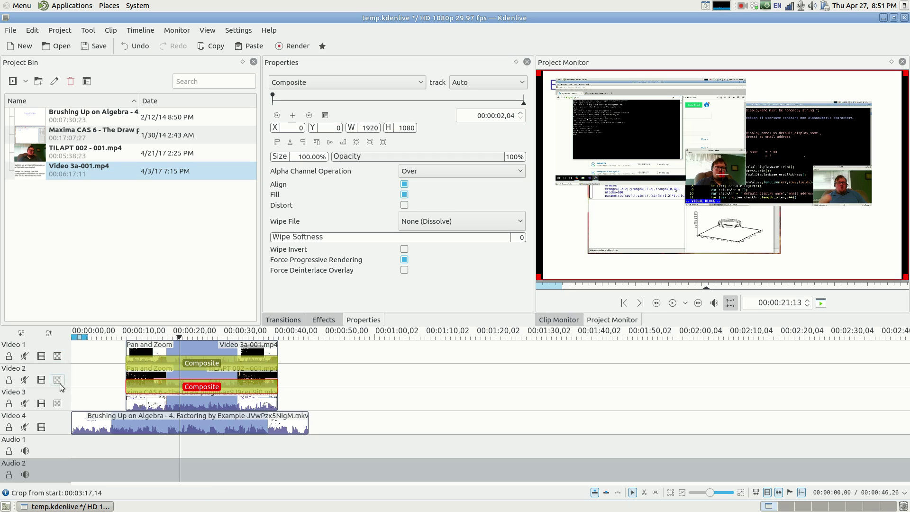
left_click(173, 337)
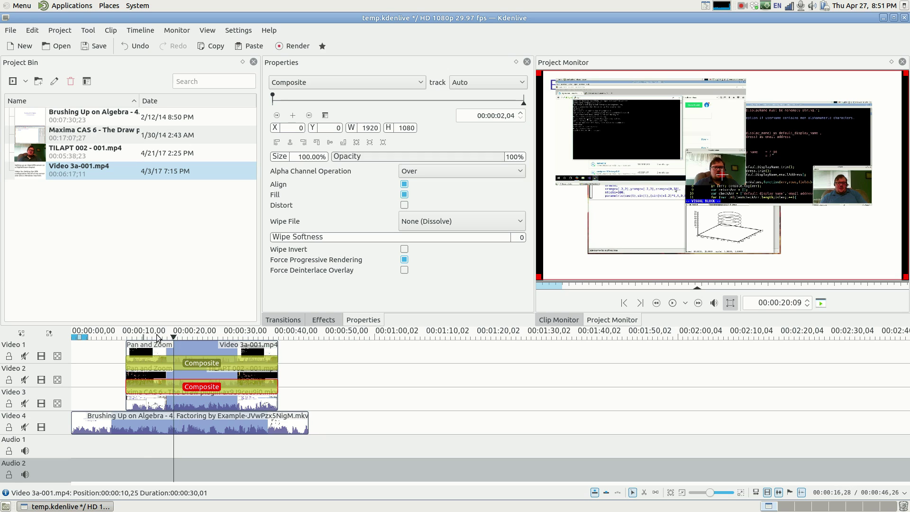
left_click(143, 337)
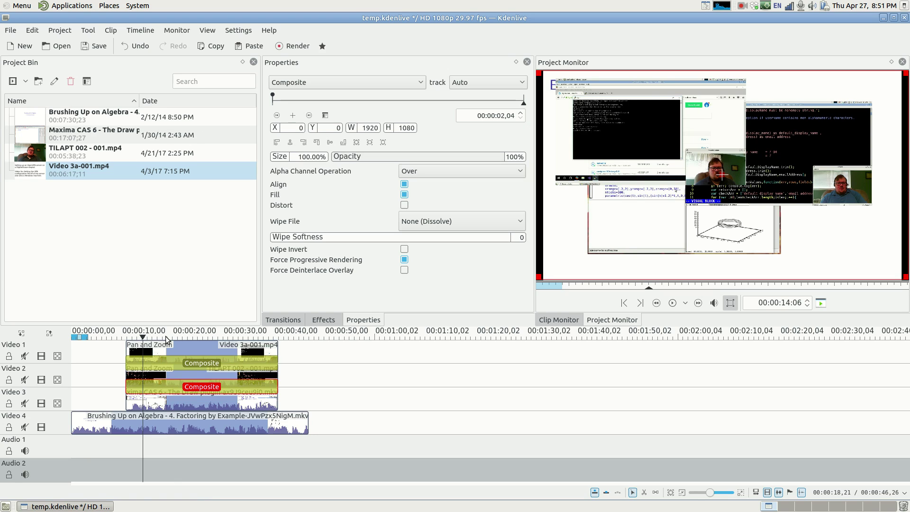
left_click(119, 339)
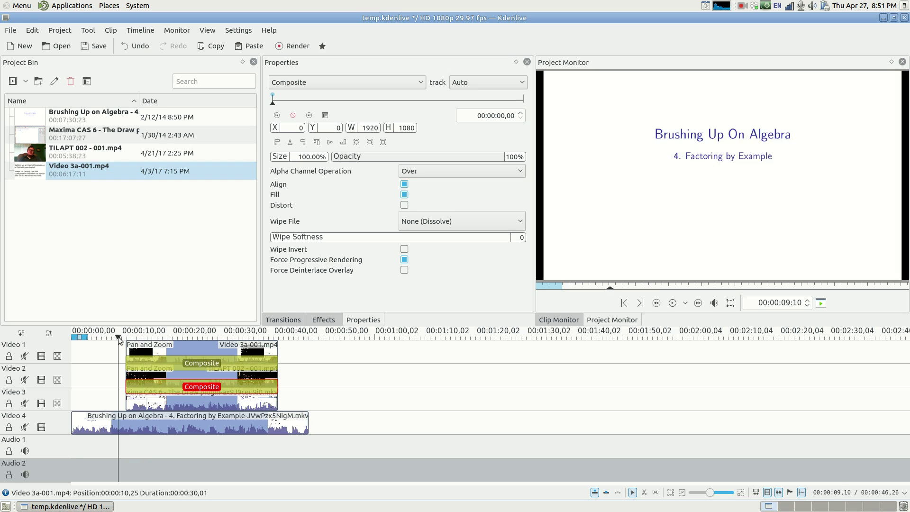
left_click(292, 338)
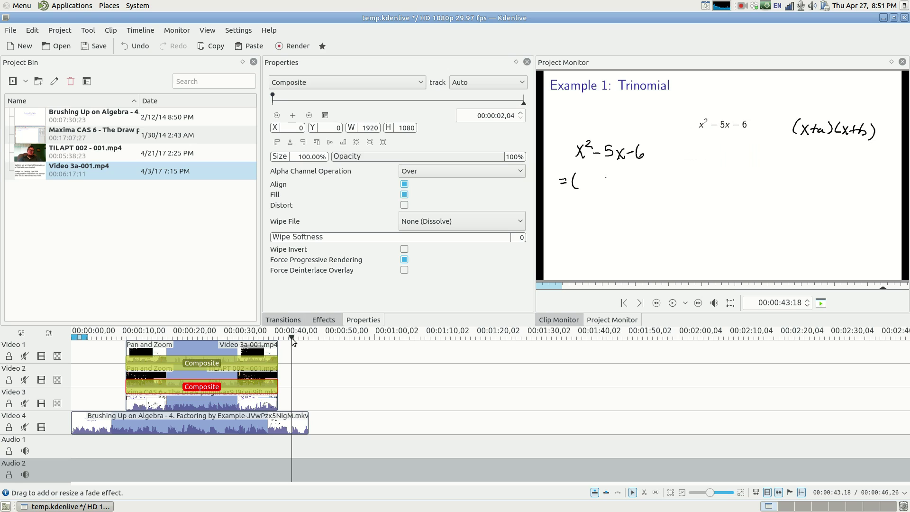
left_click(243, 339)
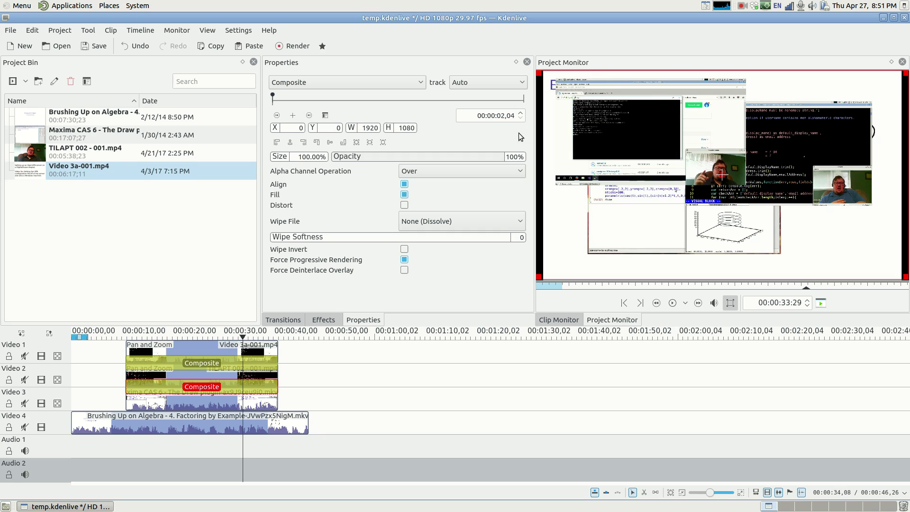
Step: Set the Video 1 clip's Pan and Zoom to Y 85 and width 972
left_click(198, 353)
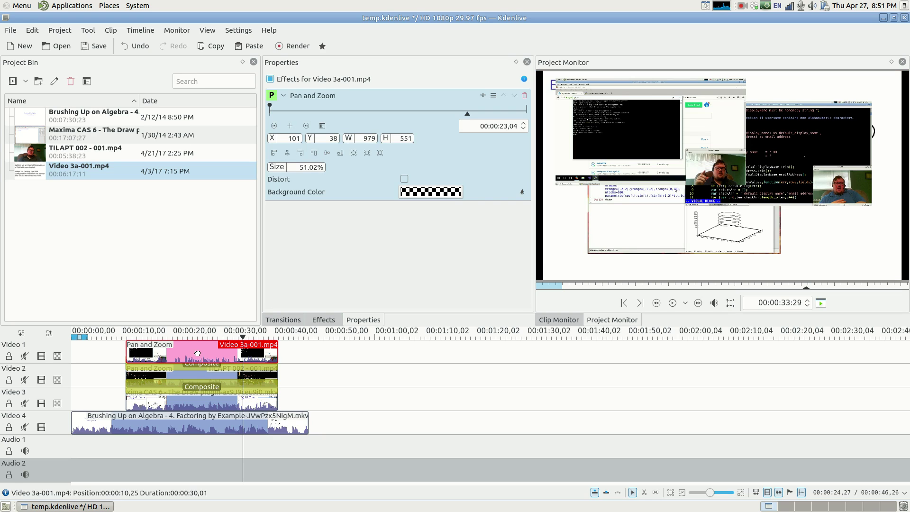
left_click_drag(334, 139, 351, 141)
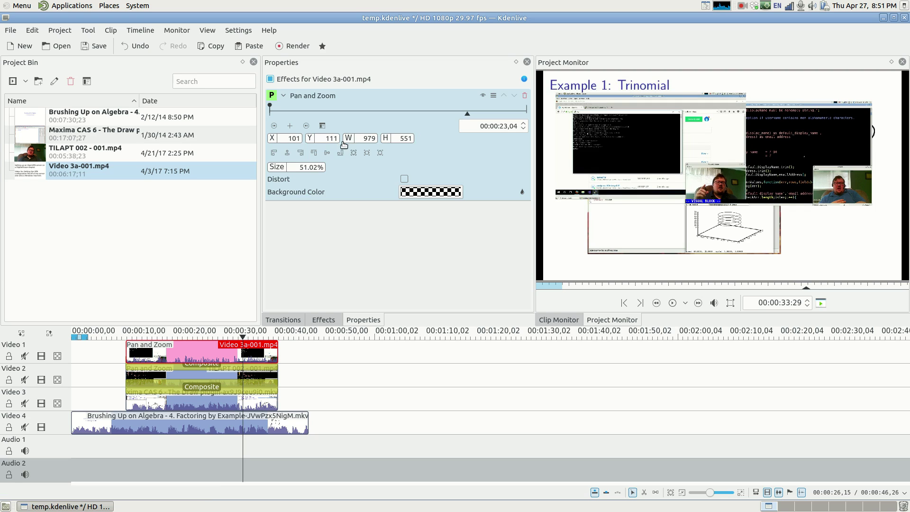
mouse_move(351, 141)
left_mouse_down()
mouse_move(335, 141)
mouse_move(345, 141)
left_mouse_up()
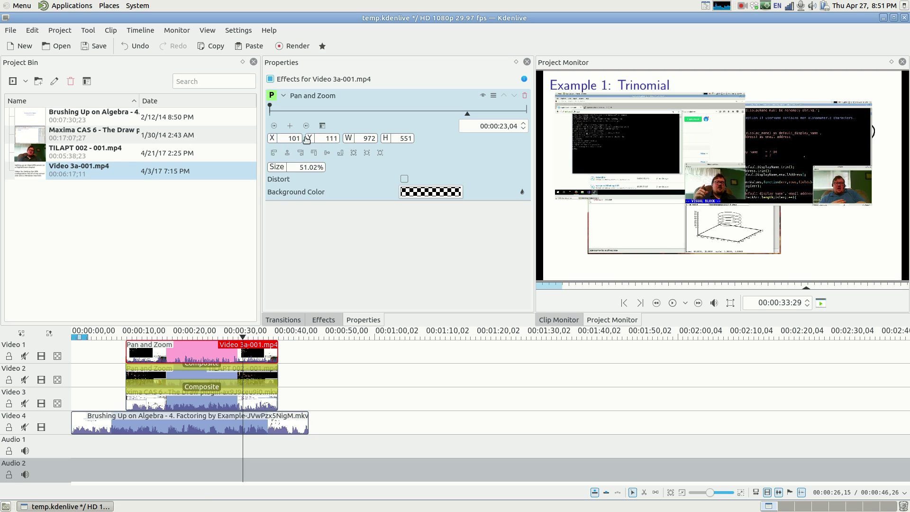
left_click_drag(311, 141, 294, 146)
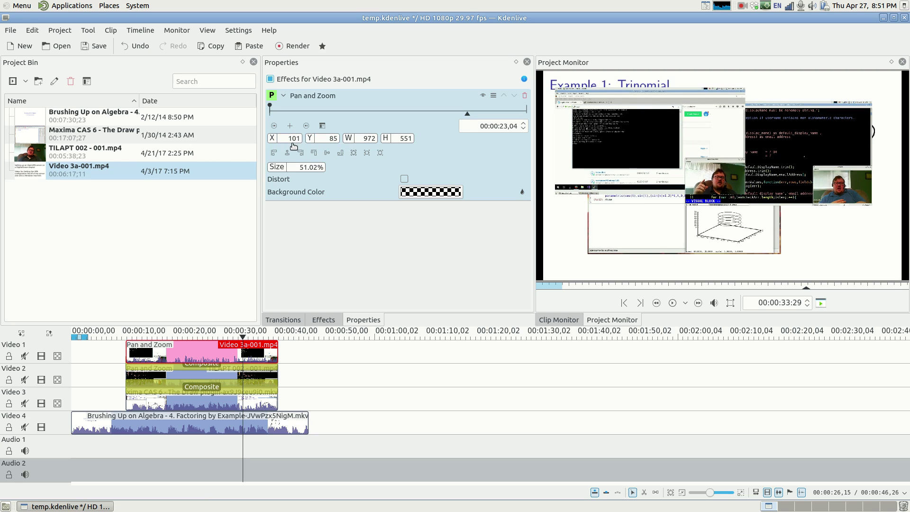
left_click(117, 338)
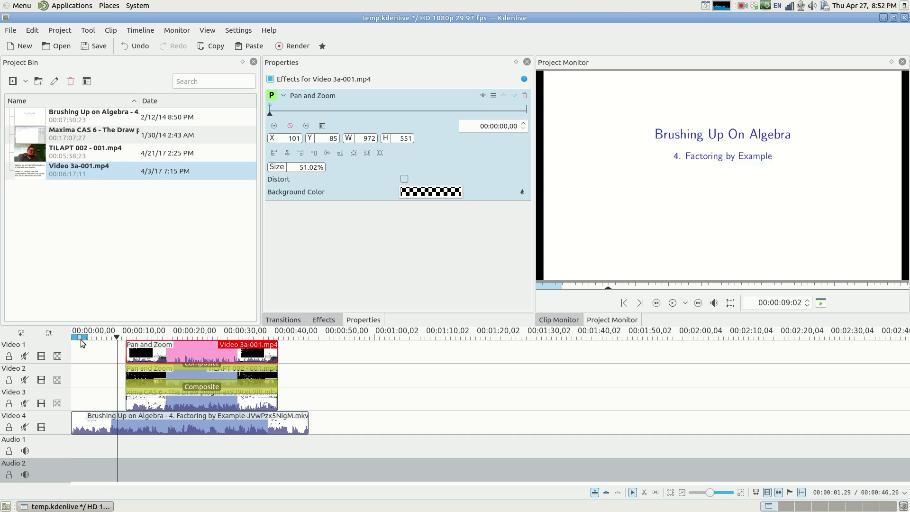
key("space")
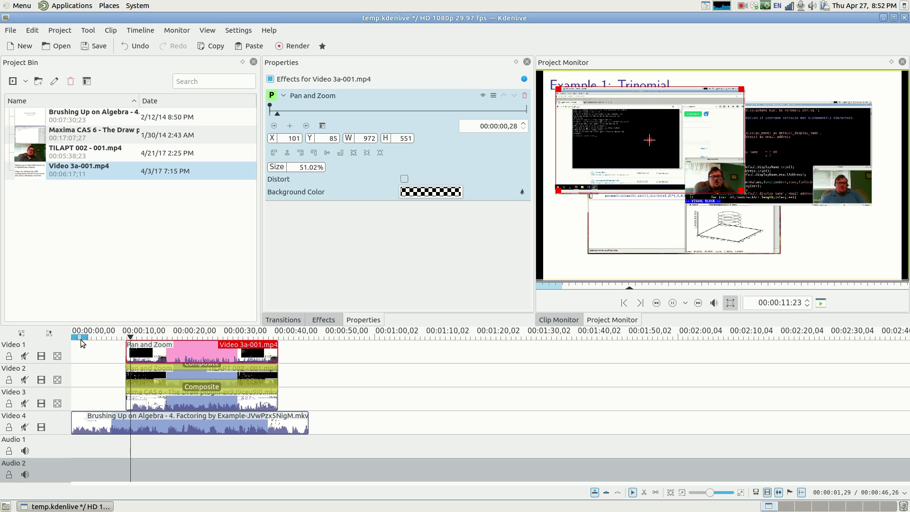
key("space")
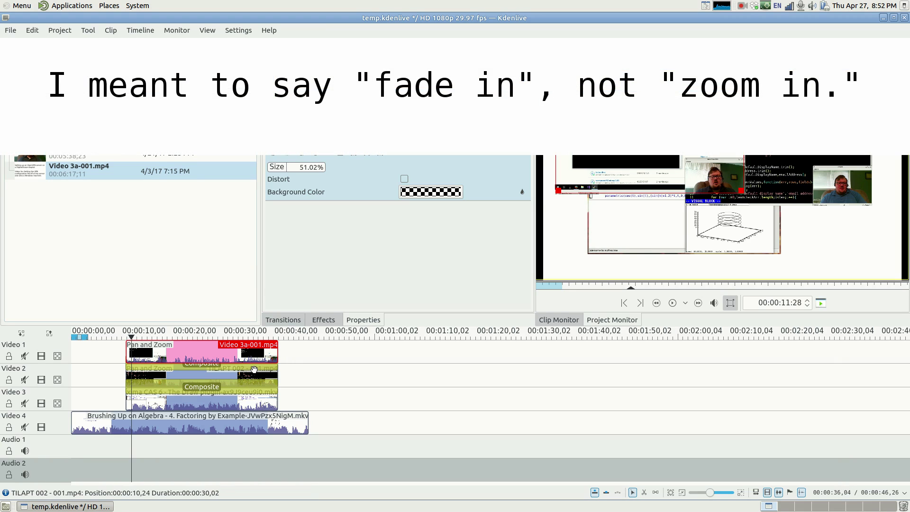
left_click(280, 321)
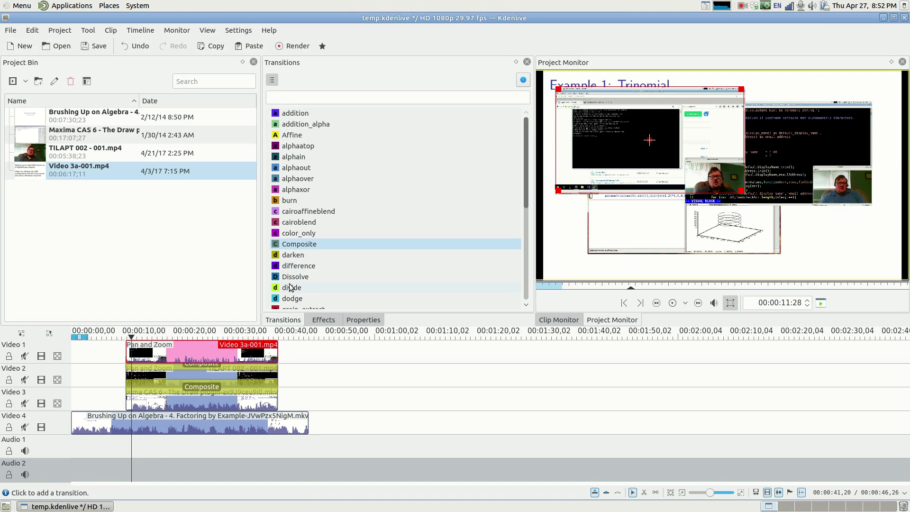
Step: Add Dissolve fades at the start and end of the Video 3 clip and play back to check
left_click_drag(291, 280, 132, 408)
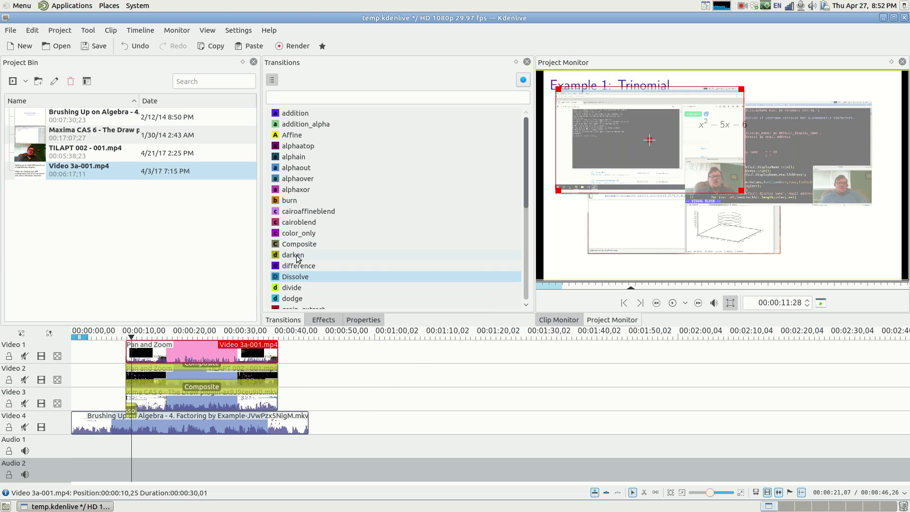
left_click_drag(298, 280, 273, 408)
left_click(119, 338)
key("space")
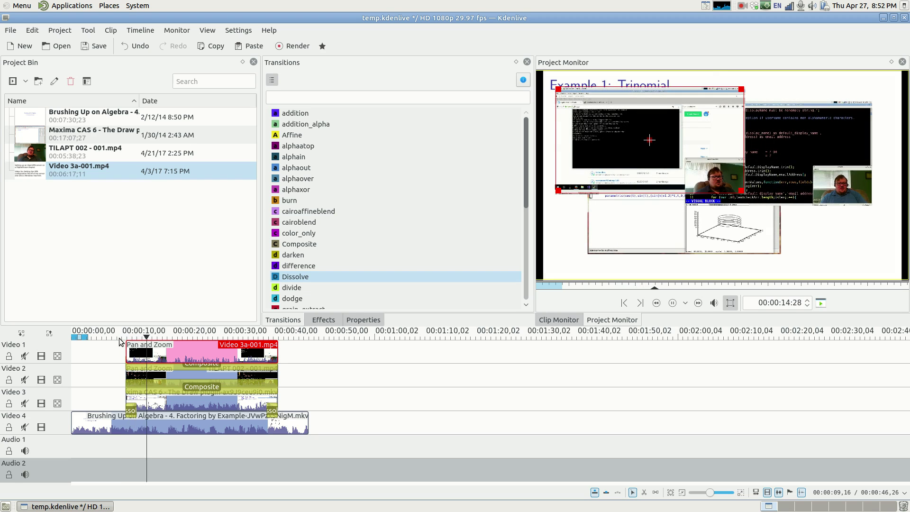
key("space")
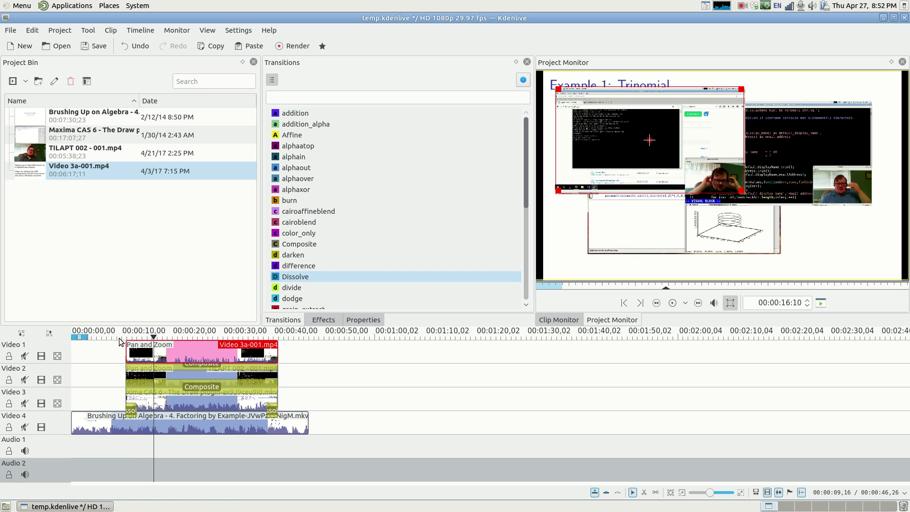
left_click(201, 391)
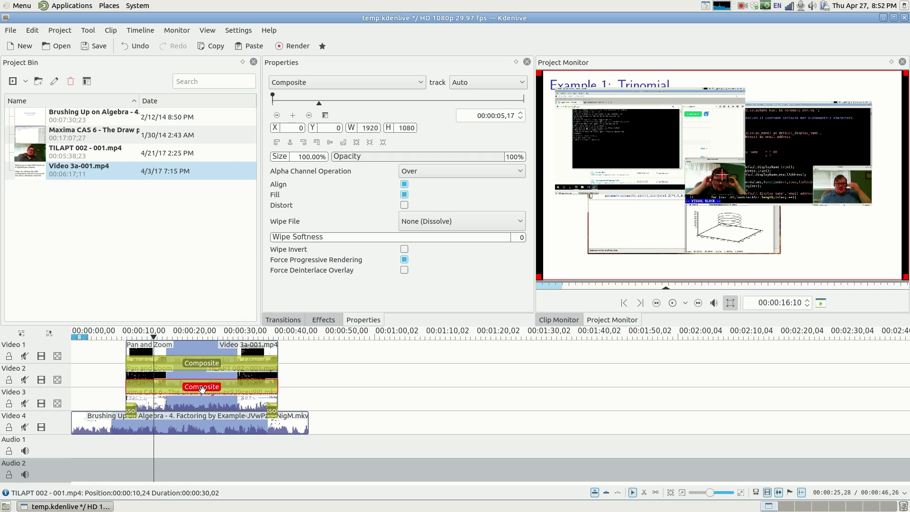
Step: Keep the Video 3 transition type as Composite and fit the picture to the frame height
left_click(405, 85)
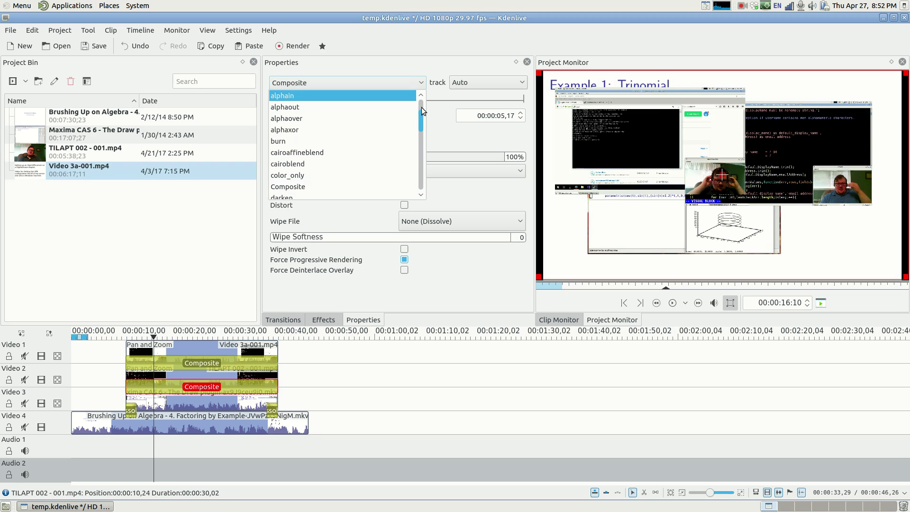
left_click_drag(421, 119, 421, 86)
left_click(420, 85)
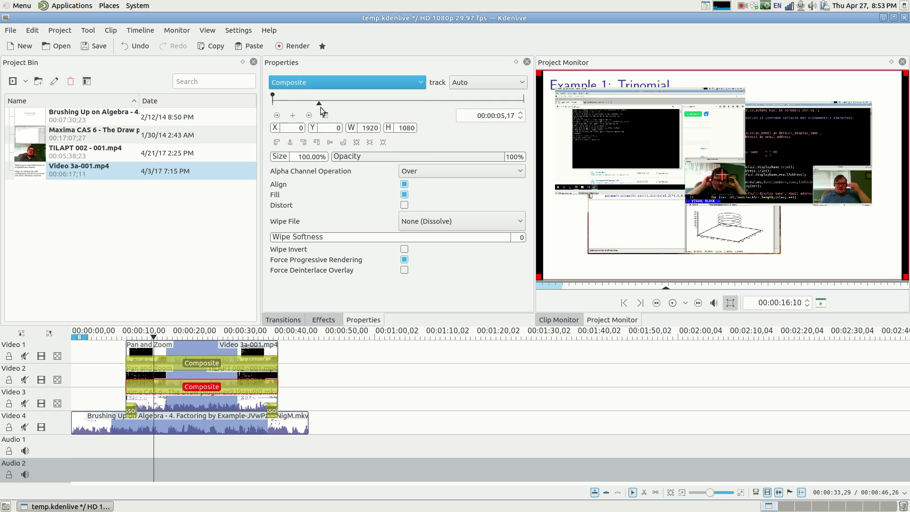
left_click(385, 138)
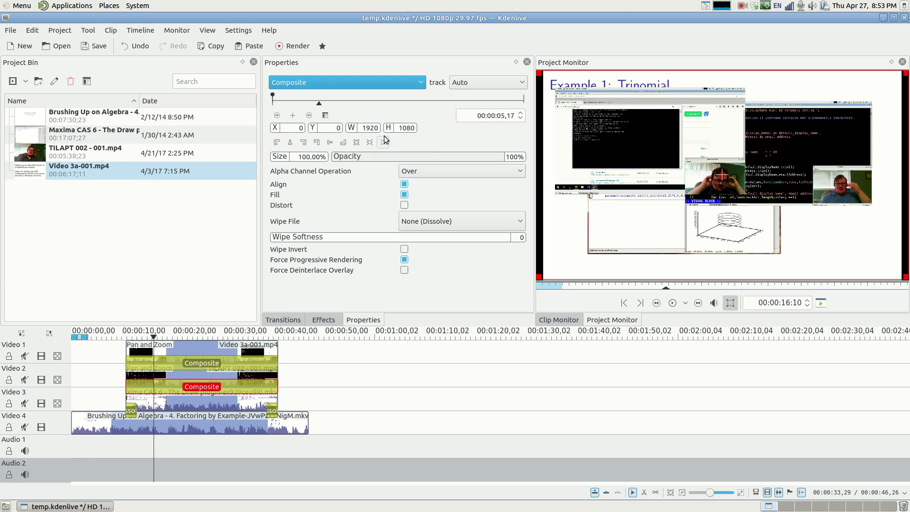